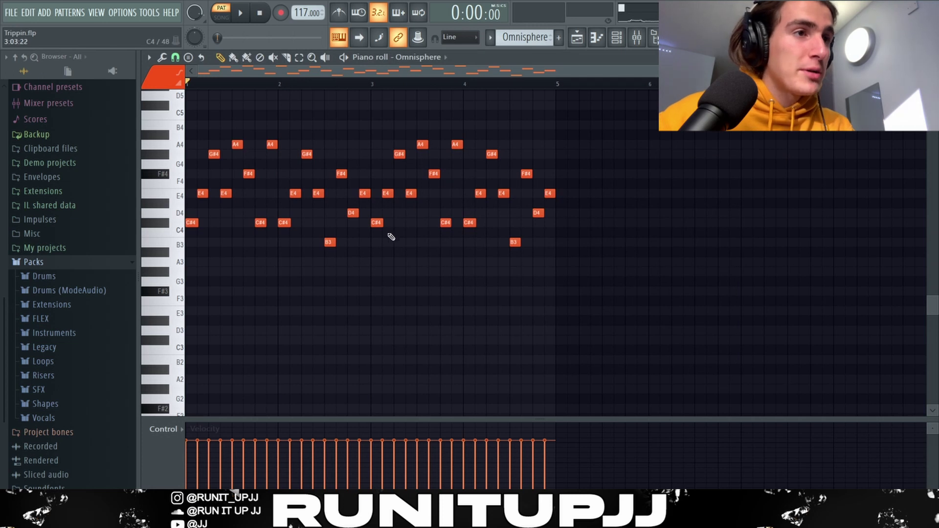
- Play back the Omnisphere melody in the piano roll to hear its four-bar pattern
scroll(390, 235, "up", 2)
left_click_drag(621, 304, 186, 160)
scroll(243, 250, "up", 2)
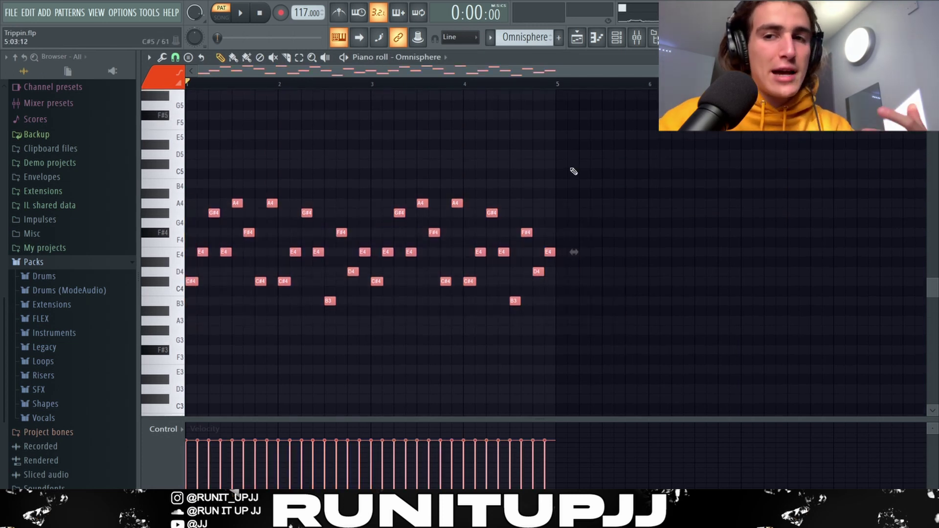
left_click(582, 197)
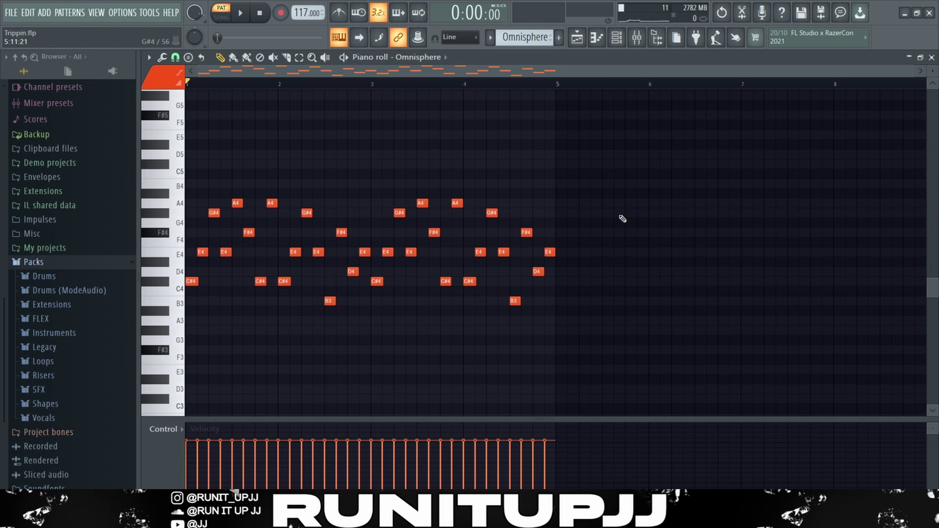
key("space")
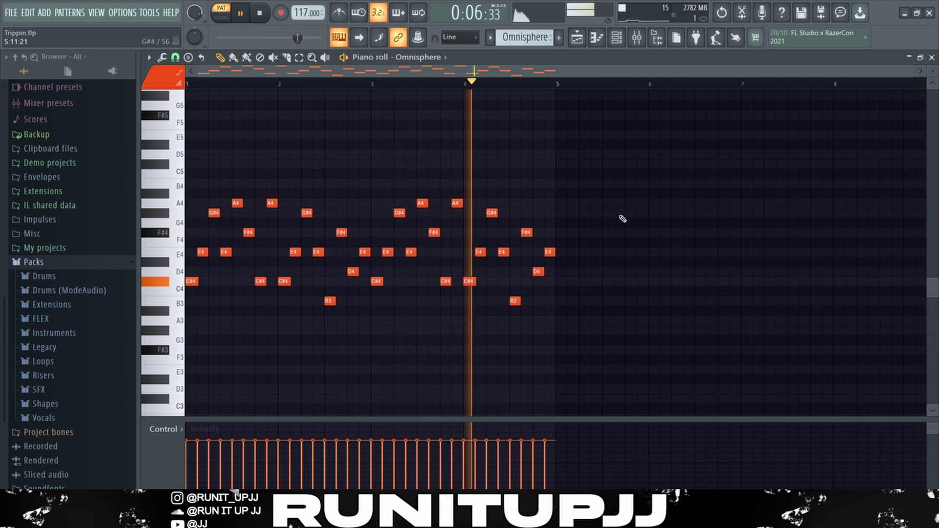
key("space")
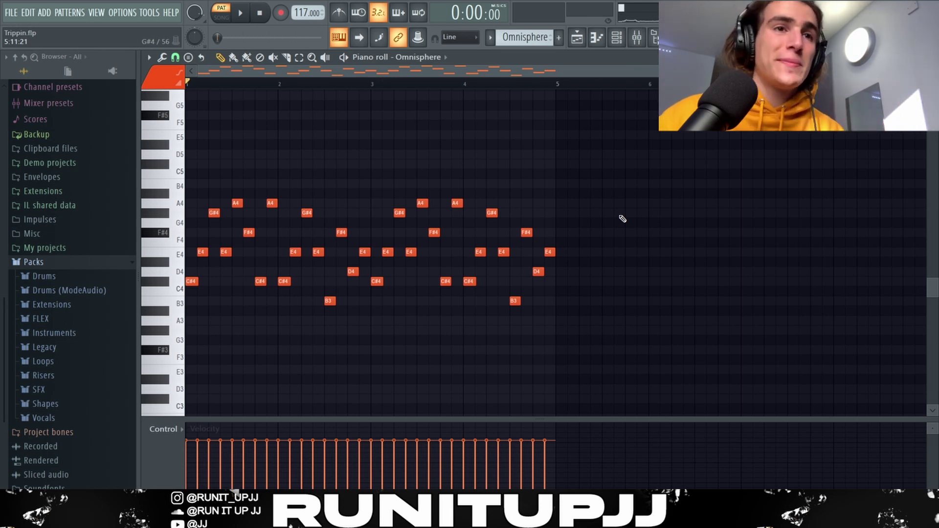
- Inspect the Fruity Parametric EQ 2 on mixer Insert 1 and open the effect in slot 2
key("F9")
left_click(822, 92)
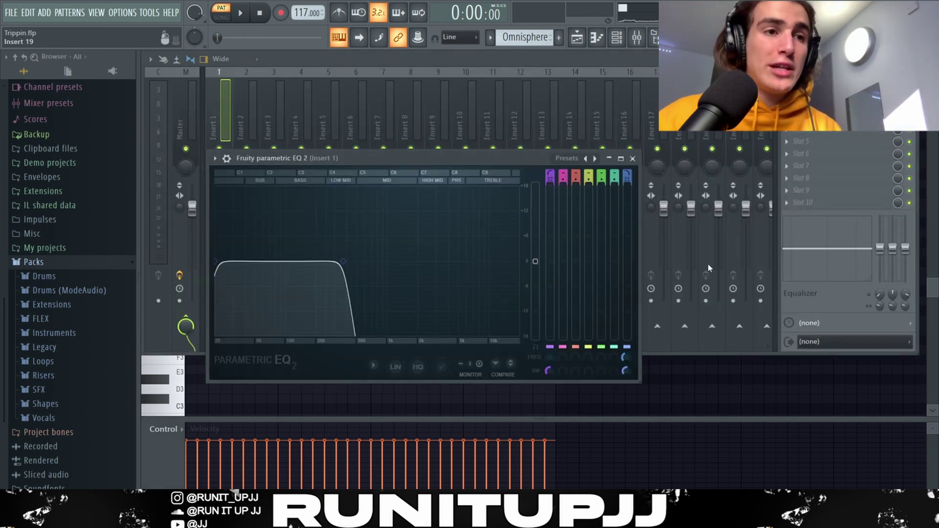
left_click(632, 158)
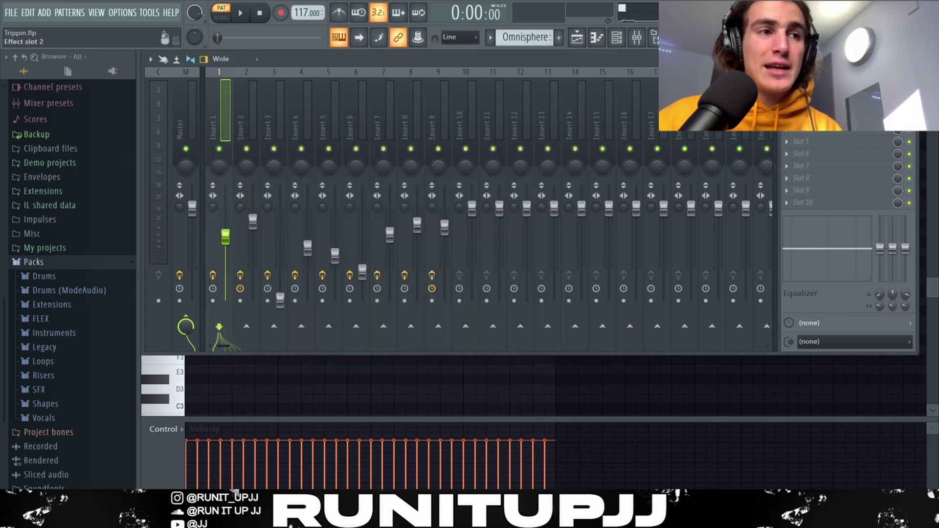
left_click(822, 105)
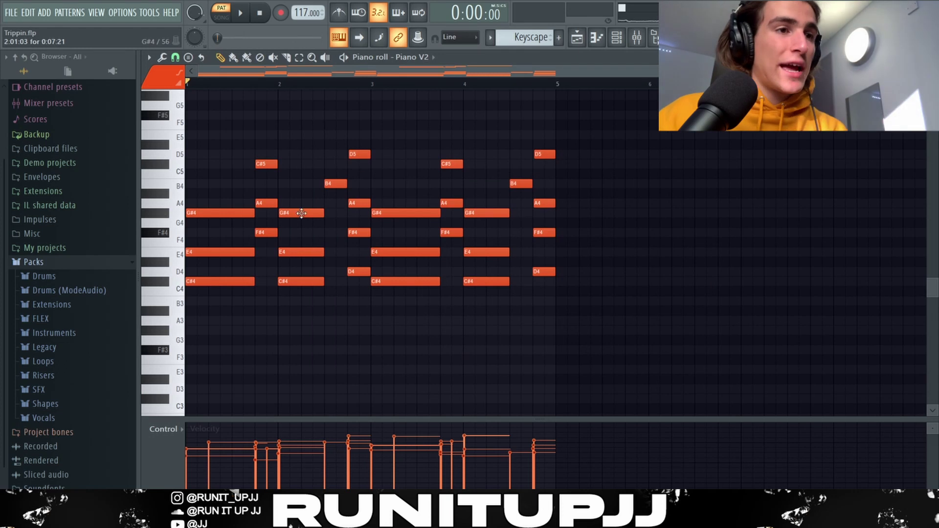
- Examine the Piano V2 chords, the high melody notes above them and their velocities in the piano roll
scroll(303, 227, "up", 5)
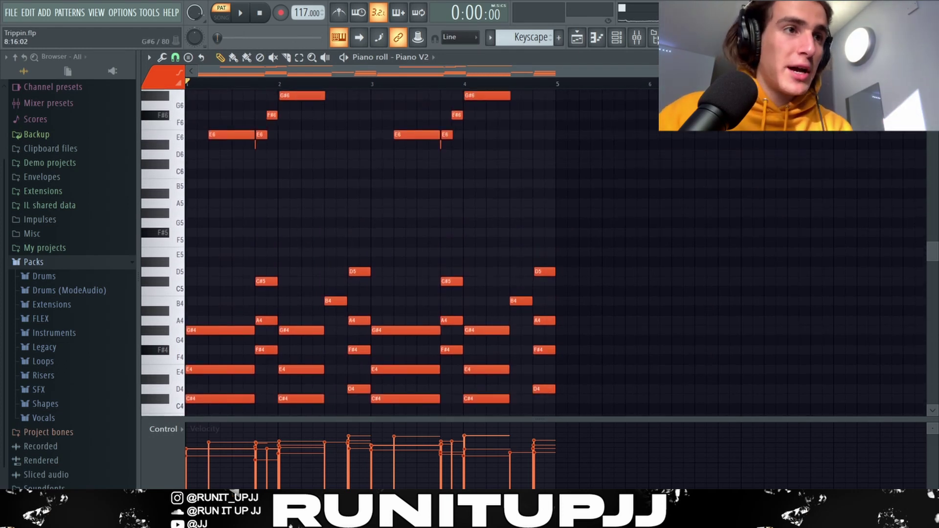
scroll(190, 304, "down", 1)
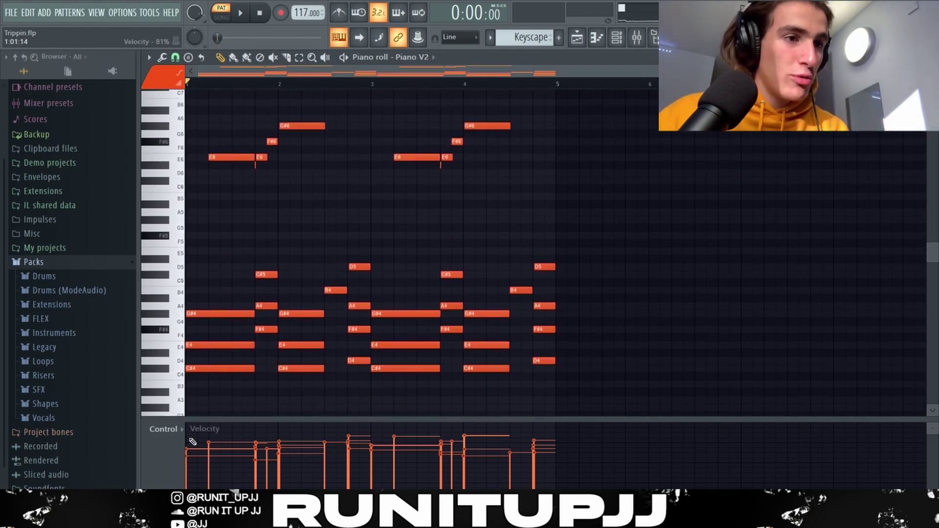
left_click_drag(190, 442, 664, 467)
key("space")
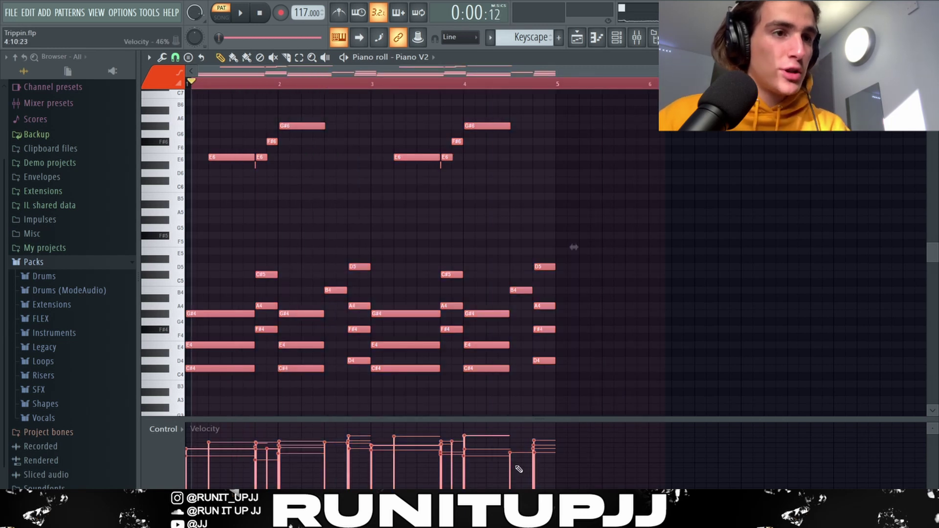
left_click(329, 434, "ctrl")
scroll(291, 331, "down", 2)
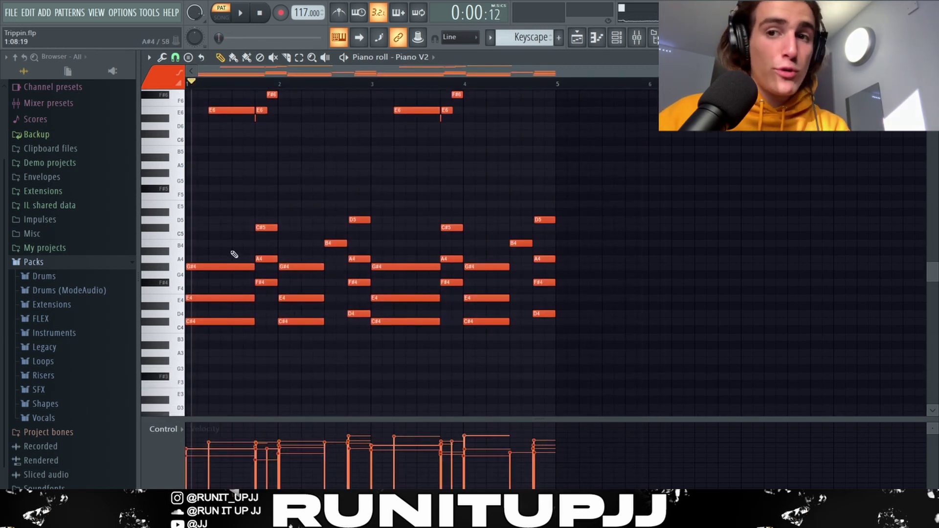
scroll(228, 274, "up", 3)
scroll(209, 304, "down", 3)
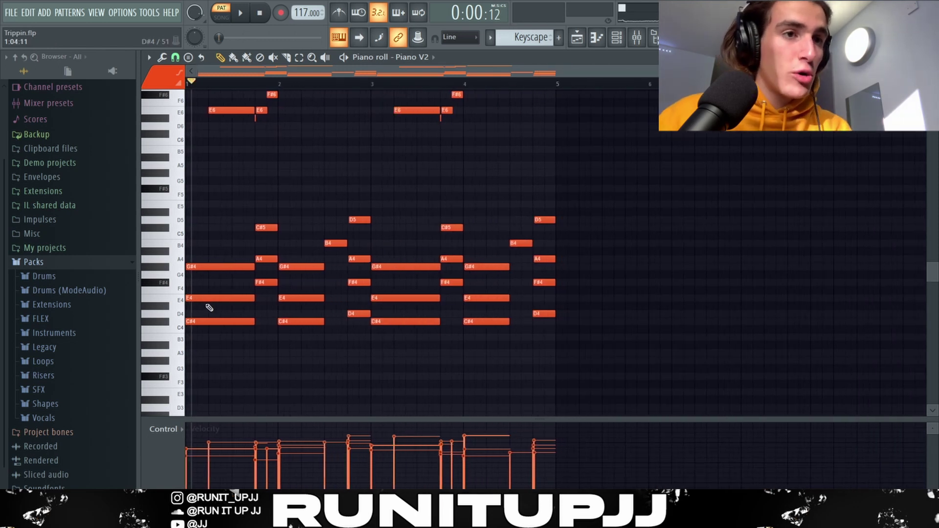
- Try randomizing the Piano V2 note velocities and look at the strumizer's settings, applying neither tool
key("alt+r")
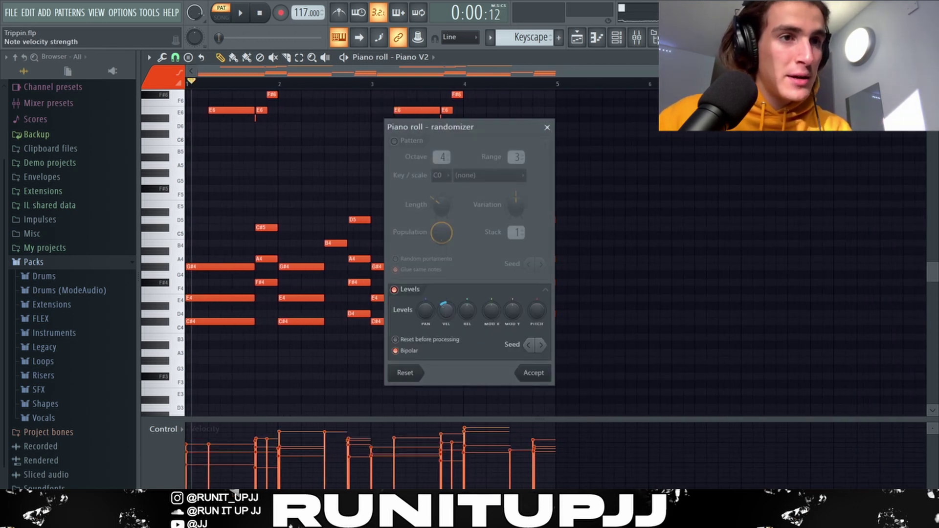
left_click_drag(446, 310, 446, 286)
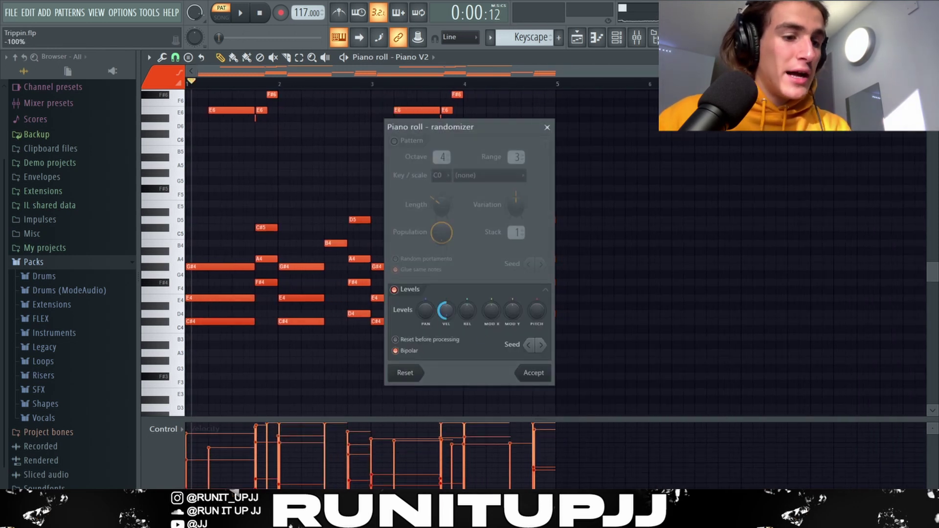
left_click(547, 127)
key("alt+s")
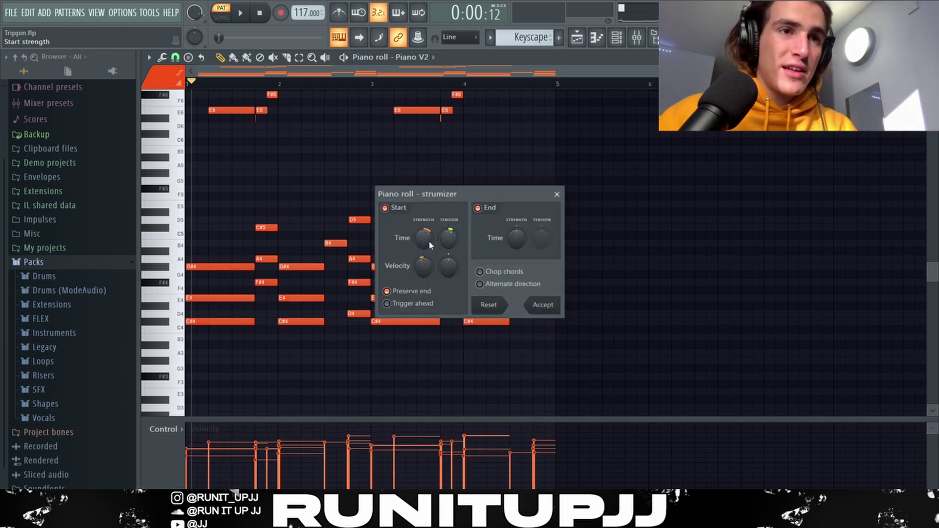
left_click(557, 195)
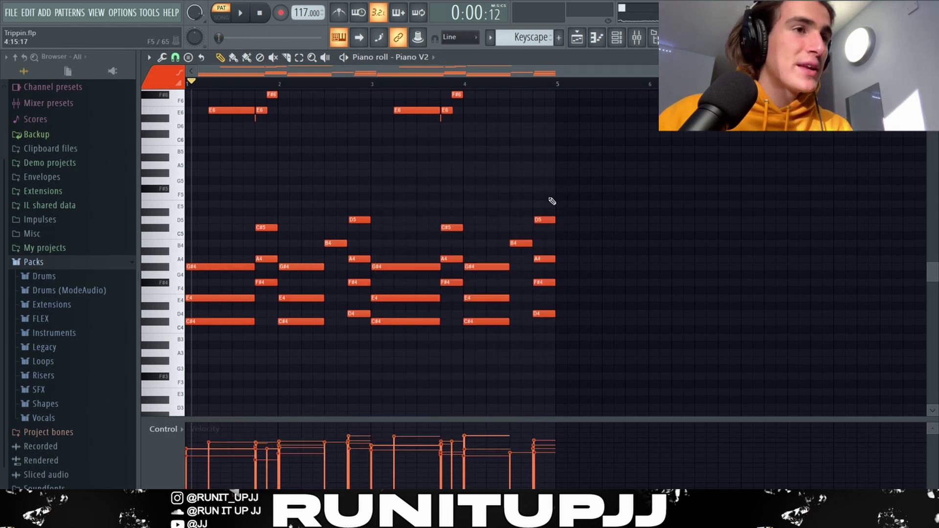
- Select the short grace note just before the second E6 in the first half of the Piano V2 melody
scroll(251, 184, "up", 3)
scroll(282, 210, "up", 3)
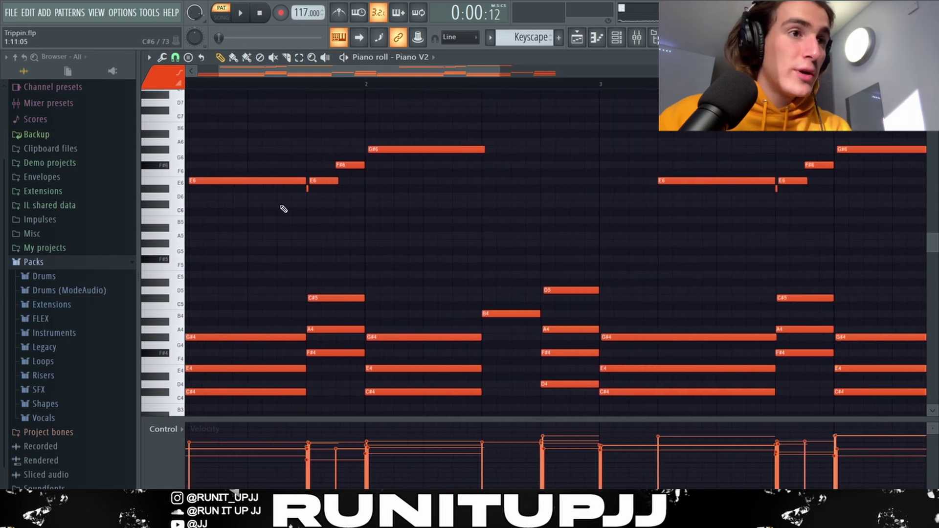
scroll(331, 260, "up", 2)
left_click_drag(282, 235, 398, 256)
scroll(300, 265, "up", 3)
left_click_drag(306, 245, 369, 244)
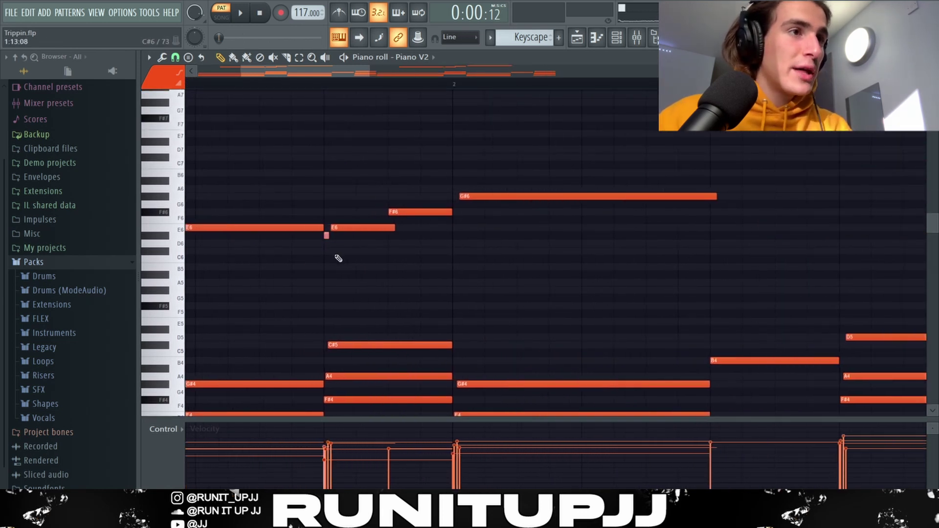
- Set the piano roll's snap to (none) and examine the short D#6 grace note leading into the E6
left_click(182, 60)
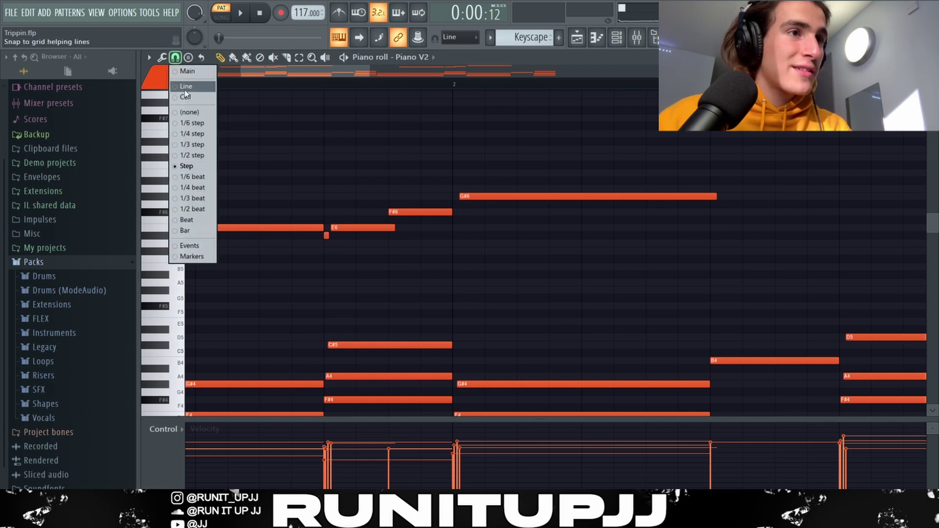
left_click(177, 114)
scroll(329, 237, "up", 4)
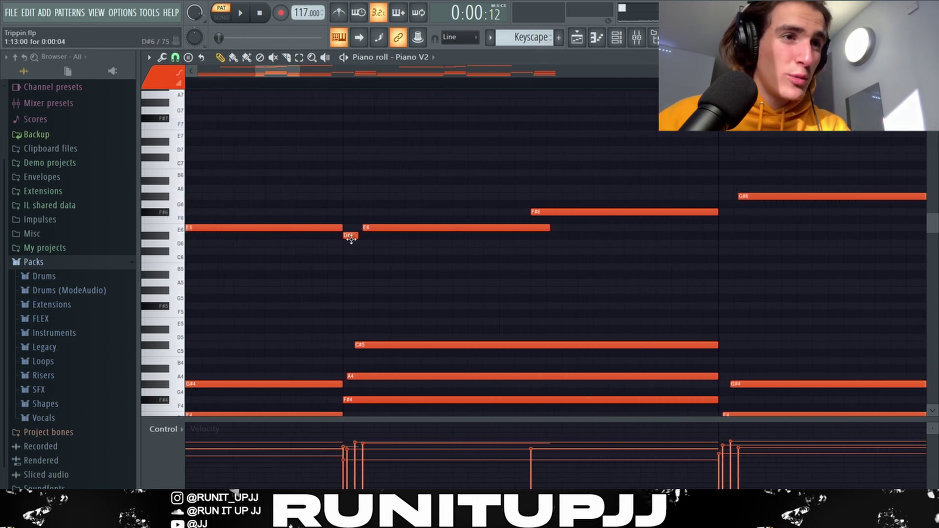
scroll(351, 236, "down", 5)
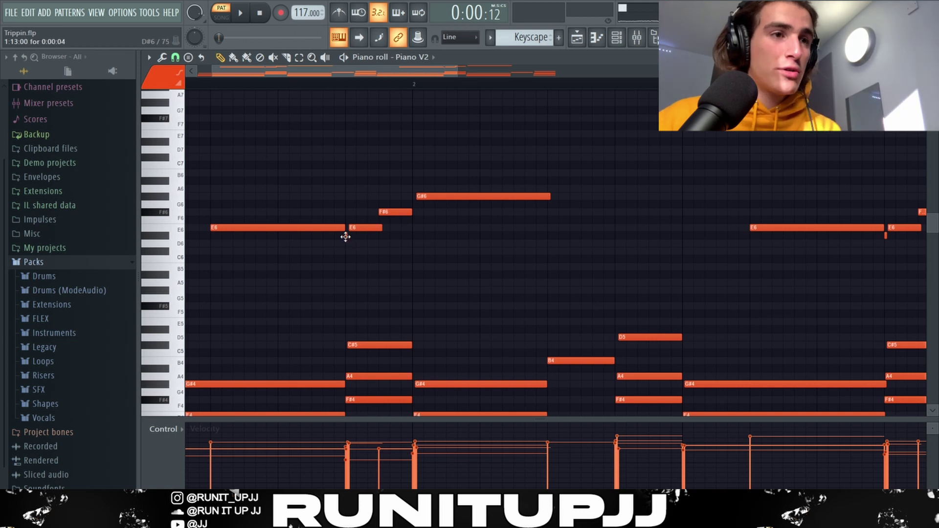
left_click(360, 227)
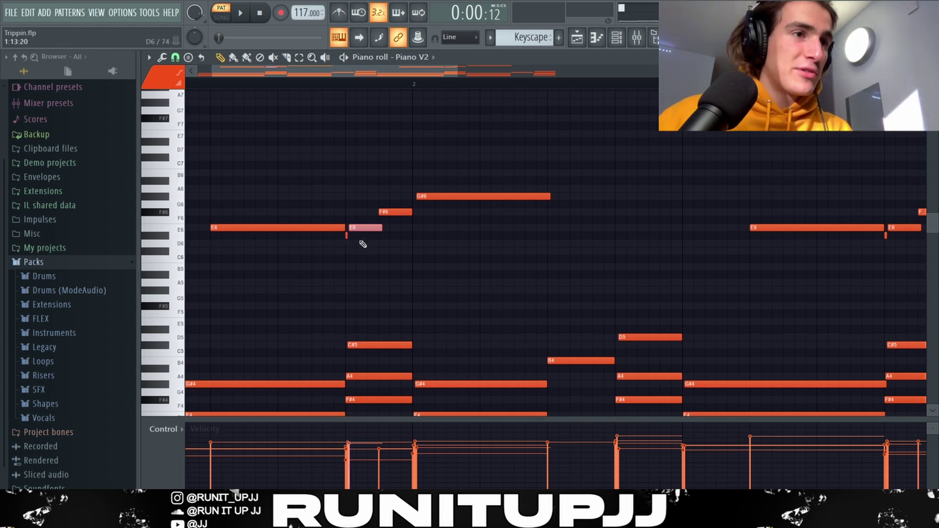
- Play back the complete Piano V2 pattern with its chords and high melody
scroll(274, 193, "down", 5)
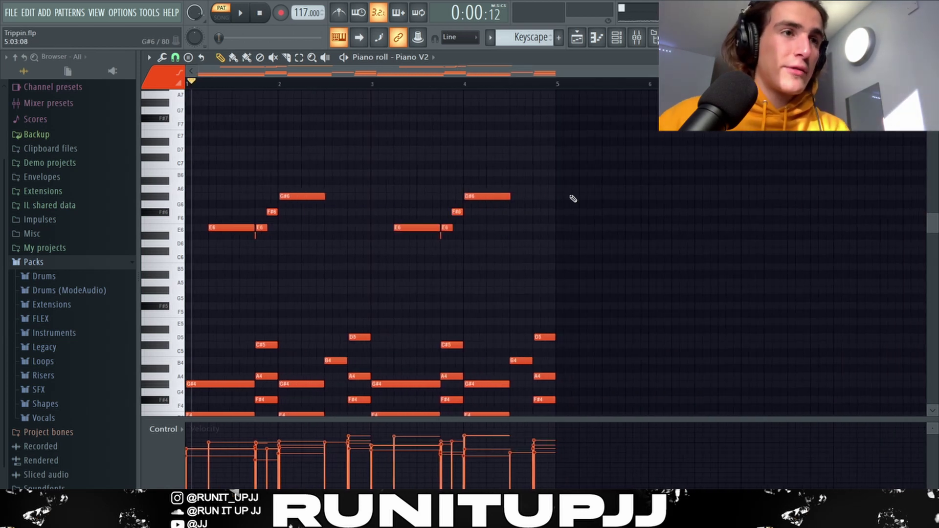
scroll(611, 205, "down", 3)
key("space")
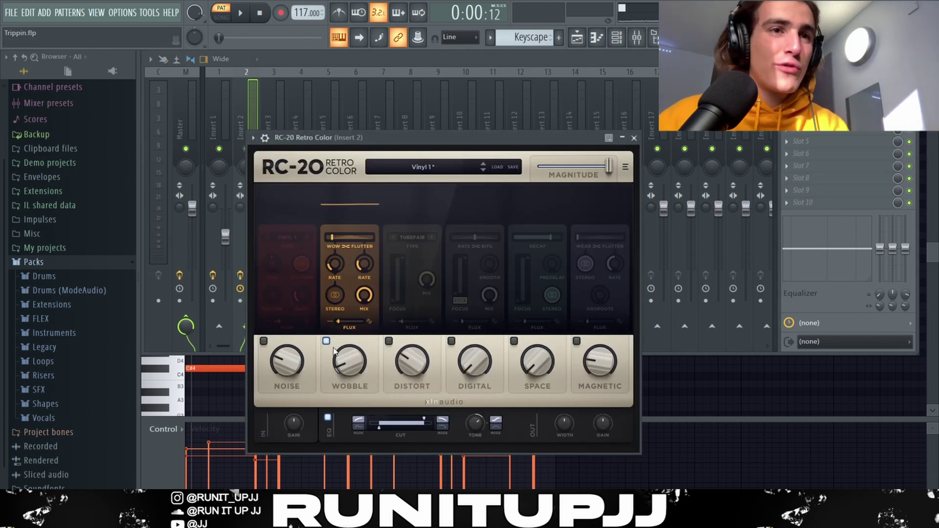
- Review the RC-20 Retro Color and Fruity Parametric EQ 2 on Insert 2 and open its next effect
left_click(634, 138)
left_click(822, 105)
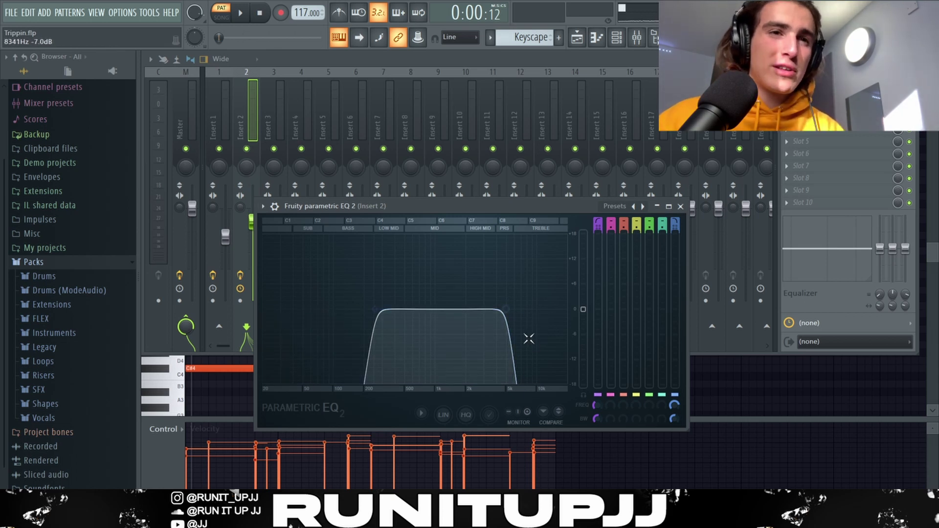
left_click(681, 206)
left_click(826, 117)
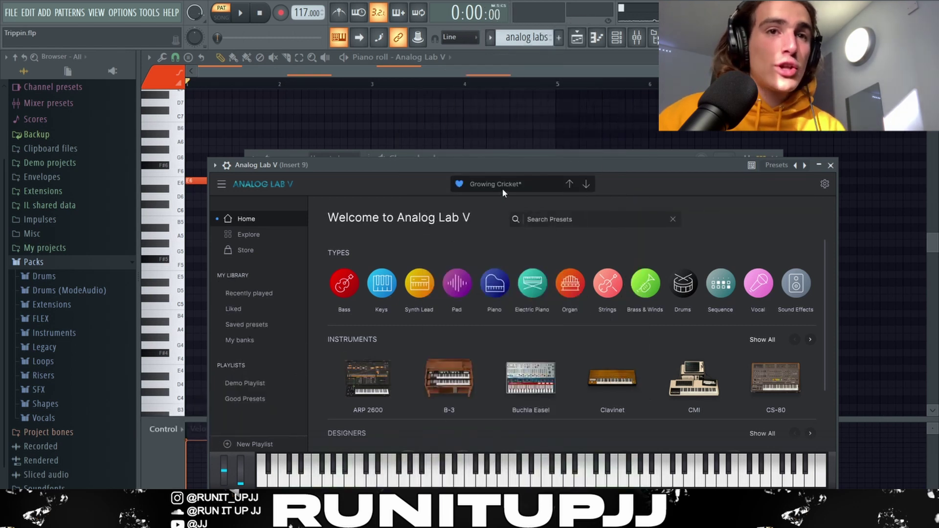
- Close the Analog Lab V instrument and the window behind it, and play back its E6 and G#5 note pattern
left_click(830, 165)
left_click(777, 159)
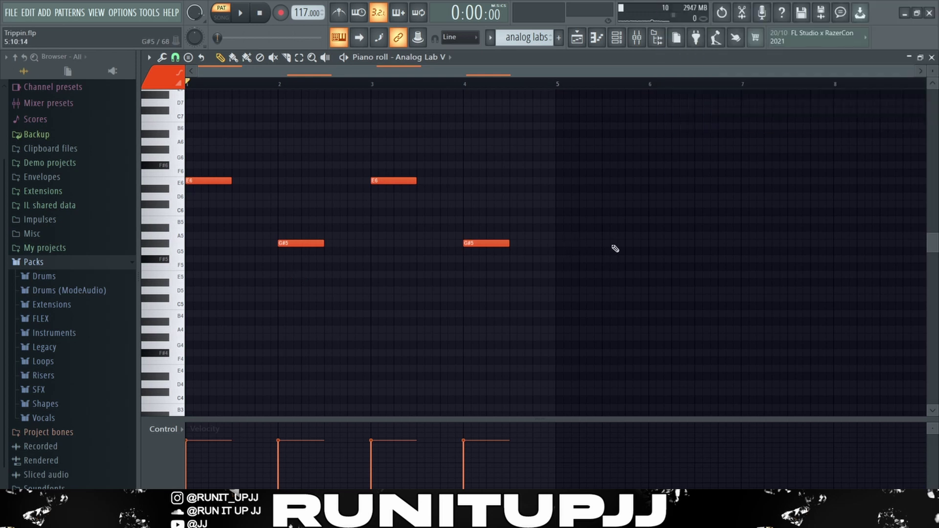
key("space")
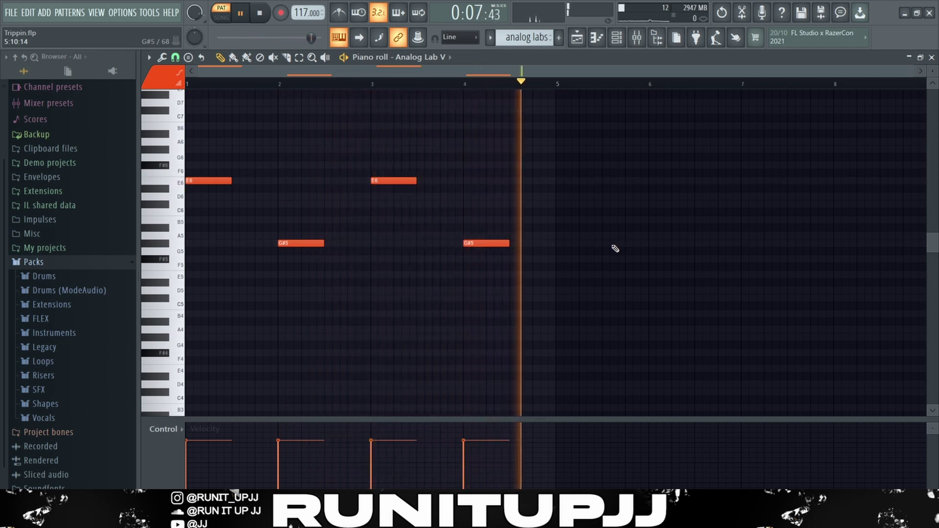
key("space")
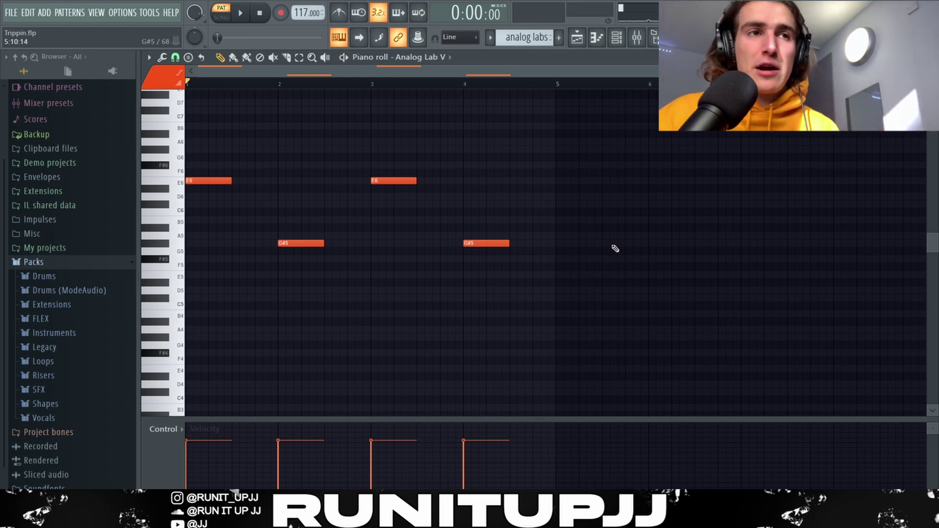
- Inspect the Fruity Parametric EQ 2 curve on mixer Insert 9 and close the equalizer
key("F9")
left_click(814, 93)
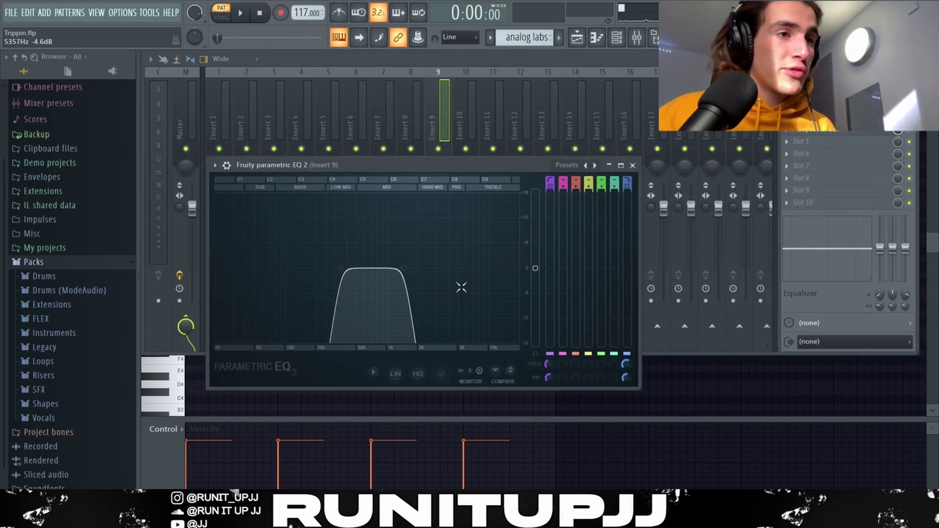
left_click(633, 165)
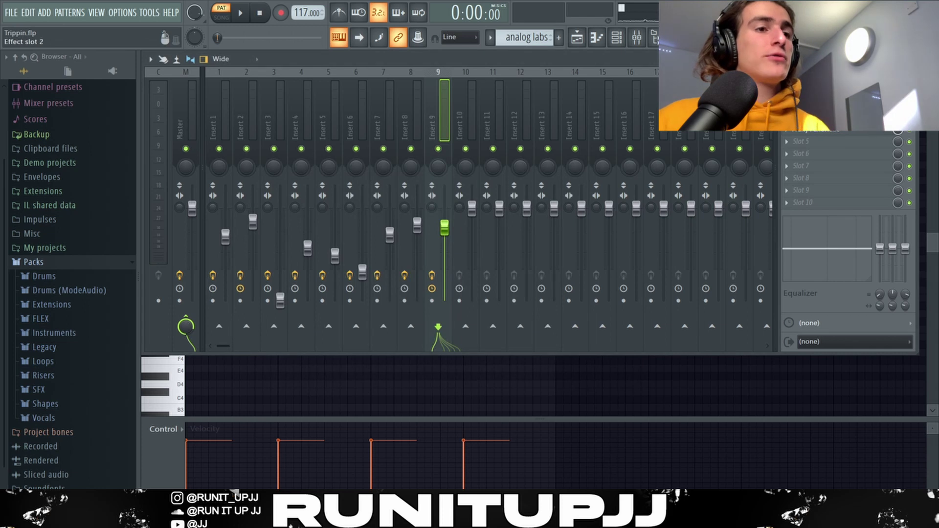
- Review ValhallaDelay's tempo sync options and the ValhallaVintageVerb settings on Insert 9
left_click(814, 104)
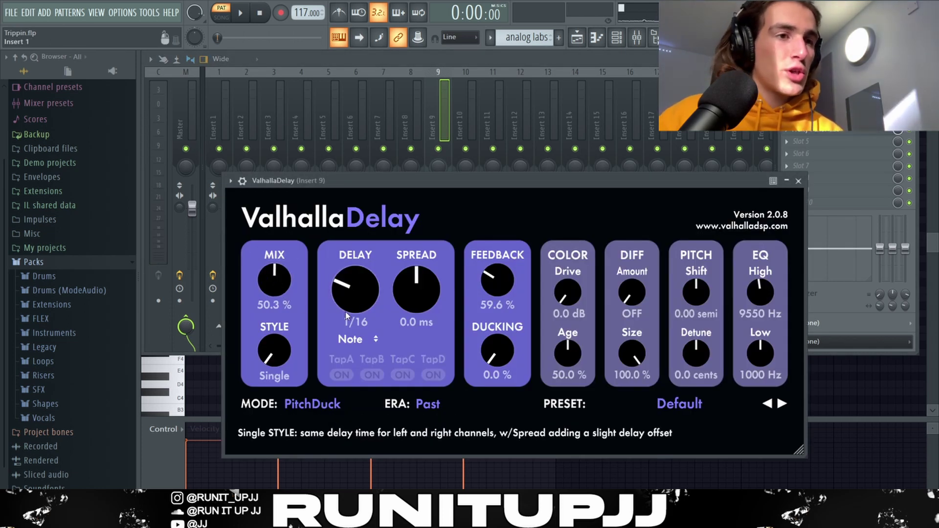
left_click(350, 338)
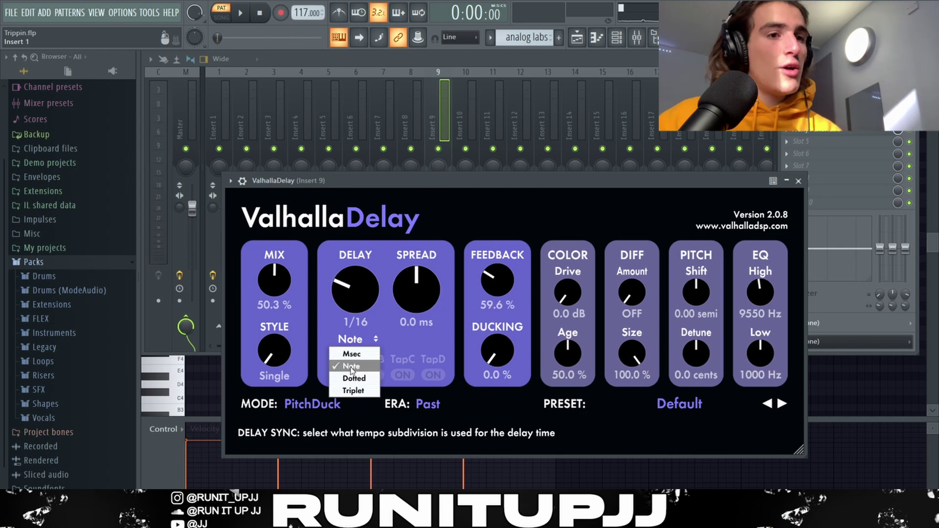
left_click(350, 338)
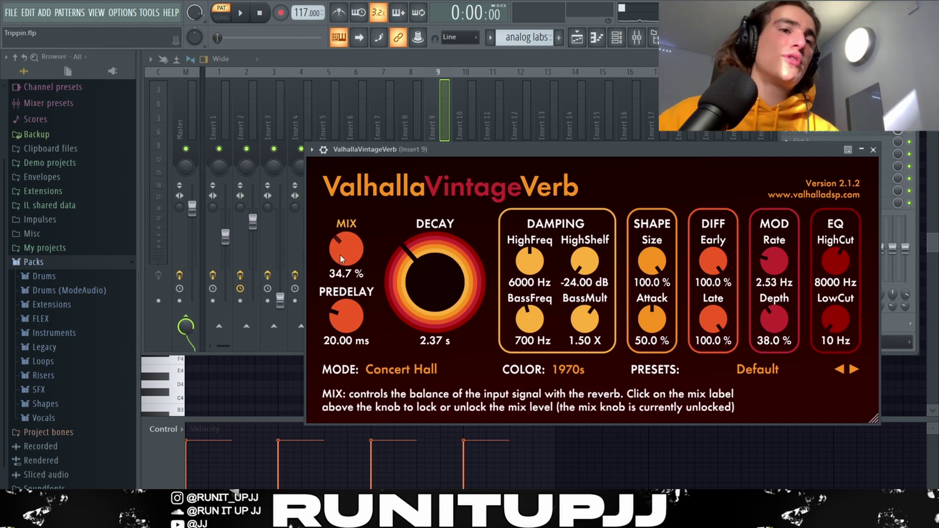
left_click(873, 149)
left_click(844, 135)
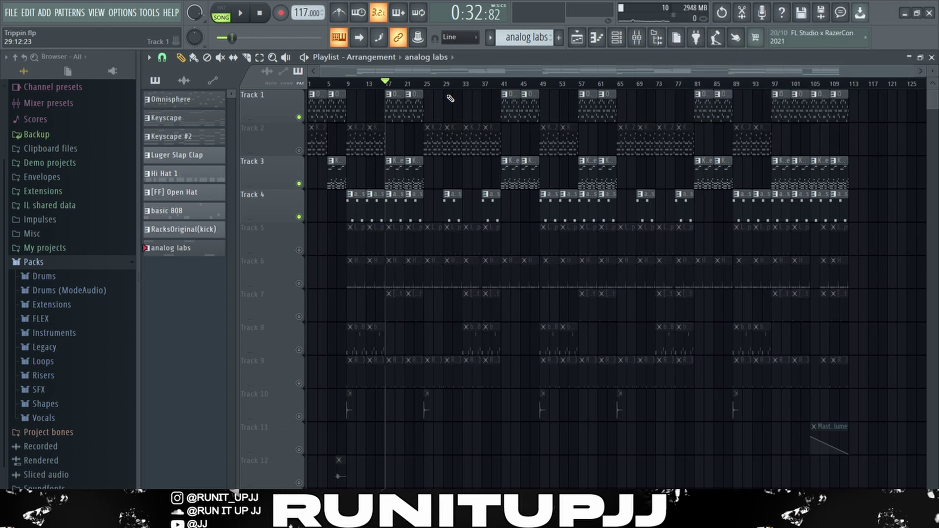
- Play back the Omnisphere, Keyscape and analog labs melody tracks together from bar 17 of the playlist
key("space")
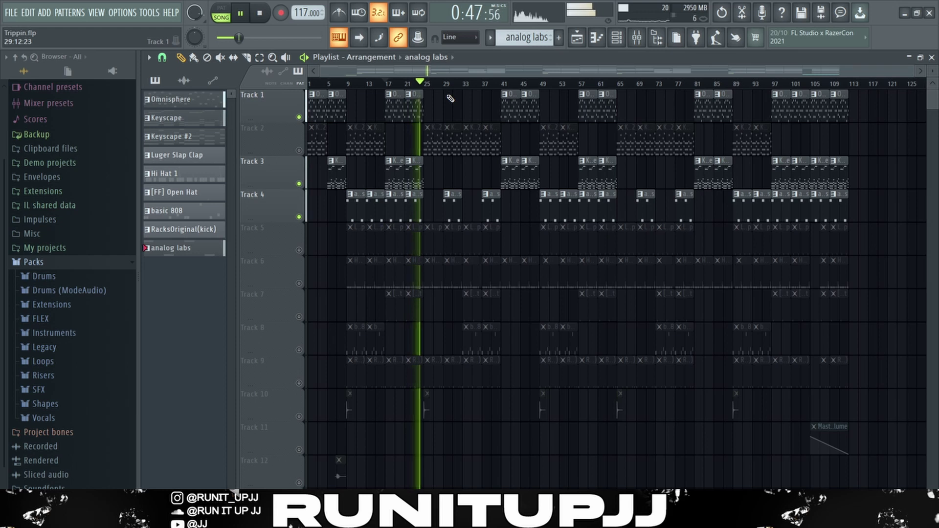
key("space")
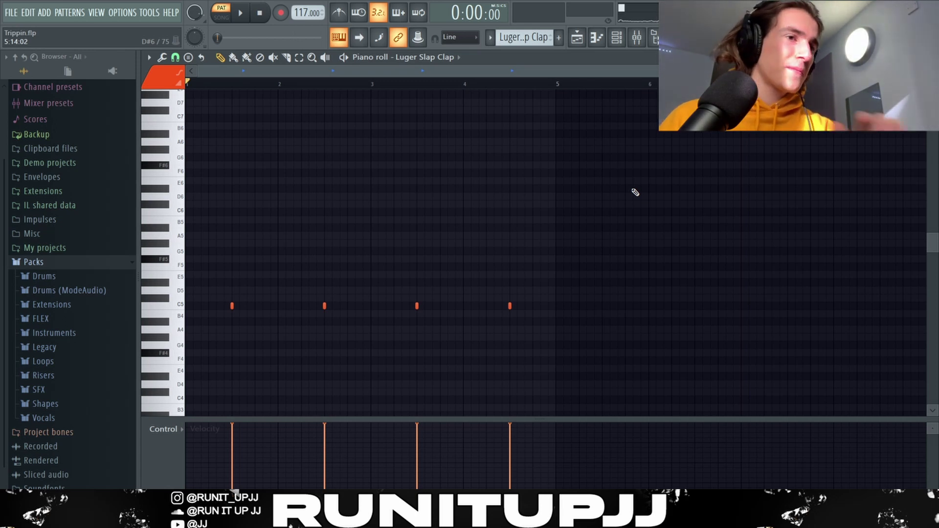
- Play back the Luger Slap Clap pattern and inspect the Fruity Parametric EQ 2 curve on mixer Insert 4
key("space")
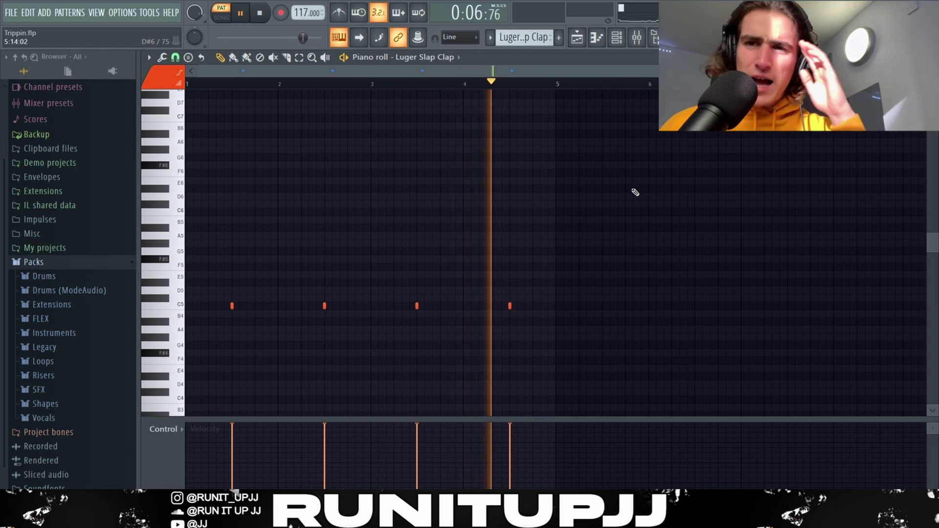
key("space")
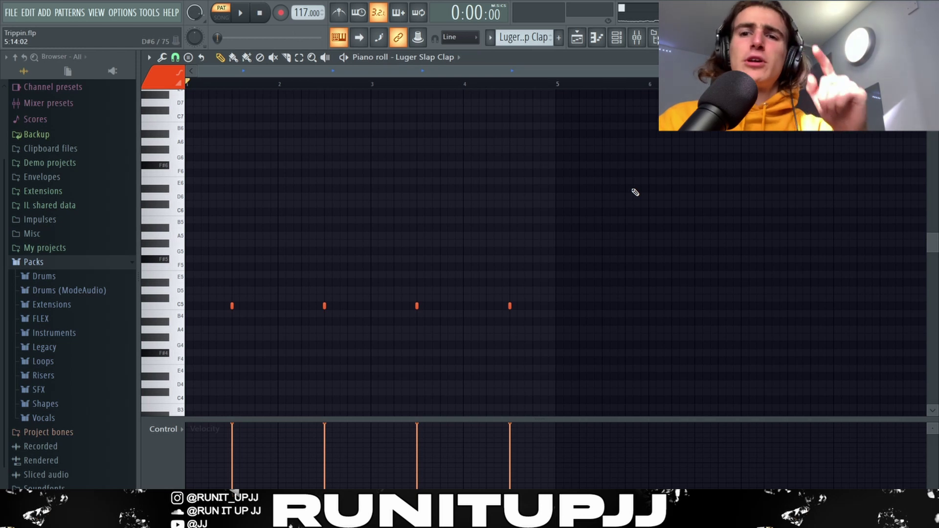
key("F9")
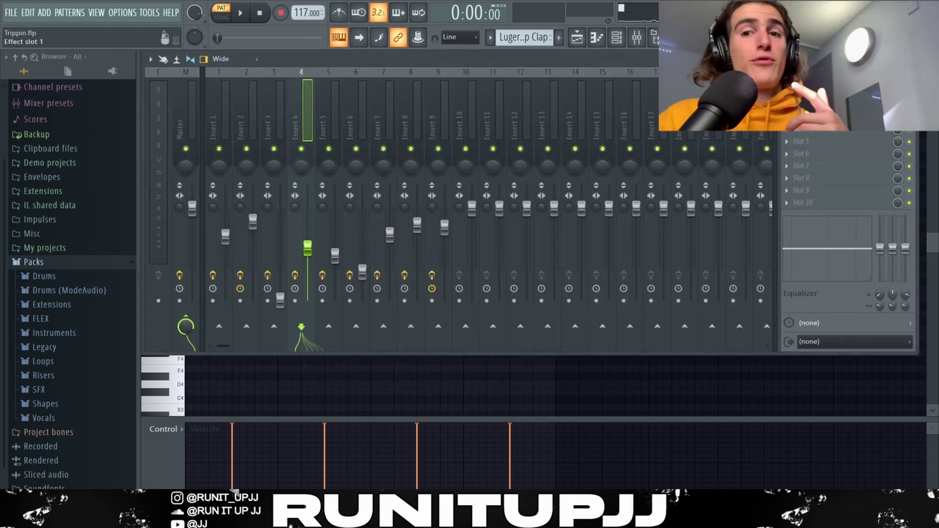
left_click(826, 92)
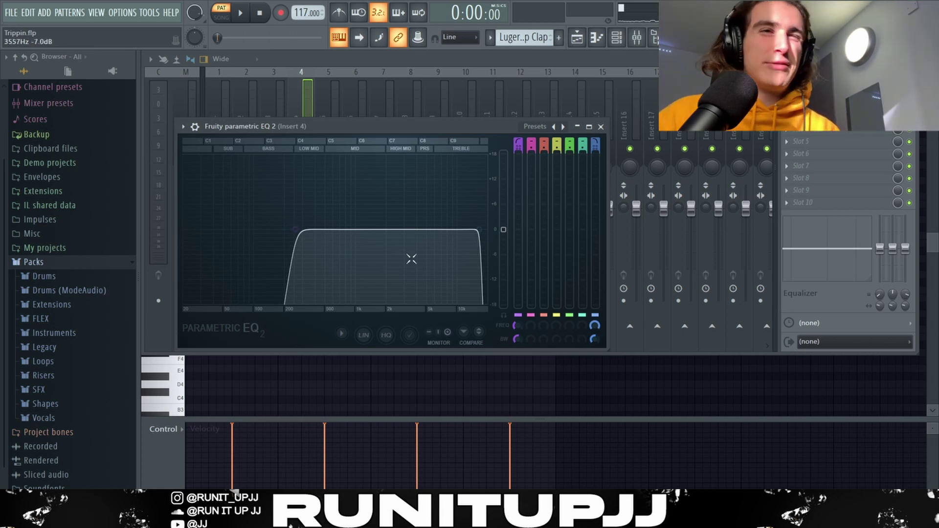
left_click_drag(411, 259, 491, 245)
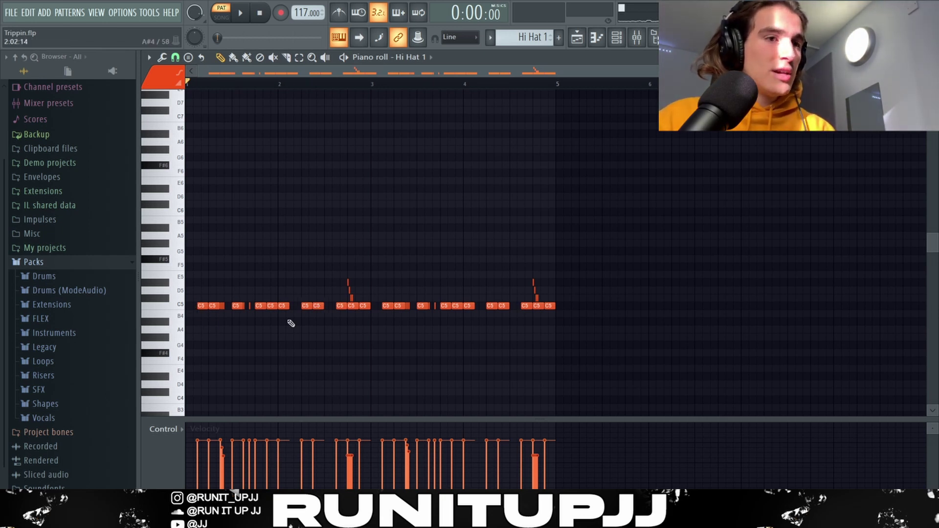
- Examine the short rolls in the Hi Hat 1 pattern up close and play the pattern back
scroll(210, 334, "up", 5)
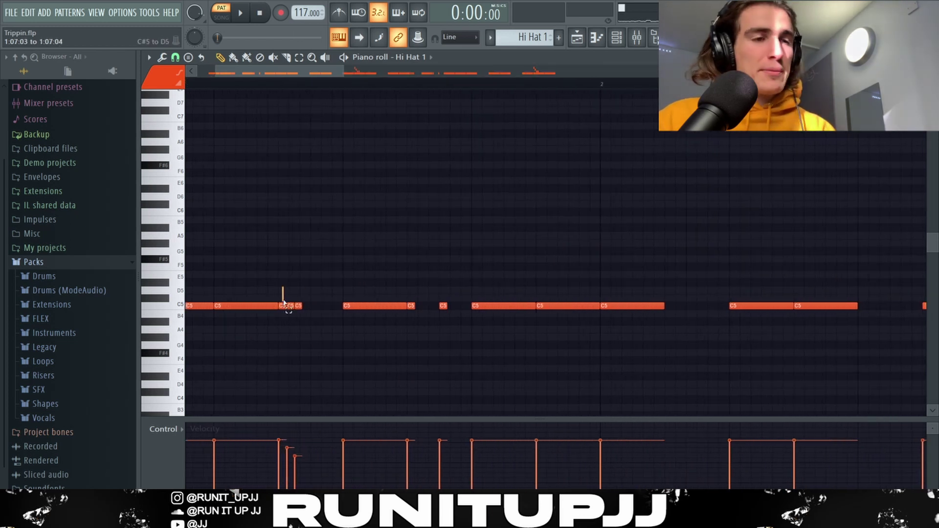
scroll(308, 360, "down", 5)
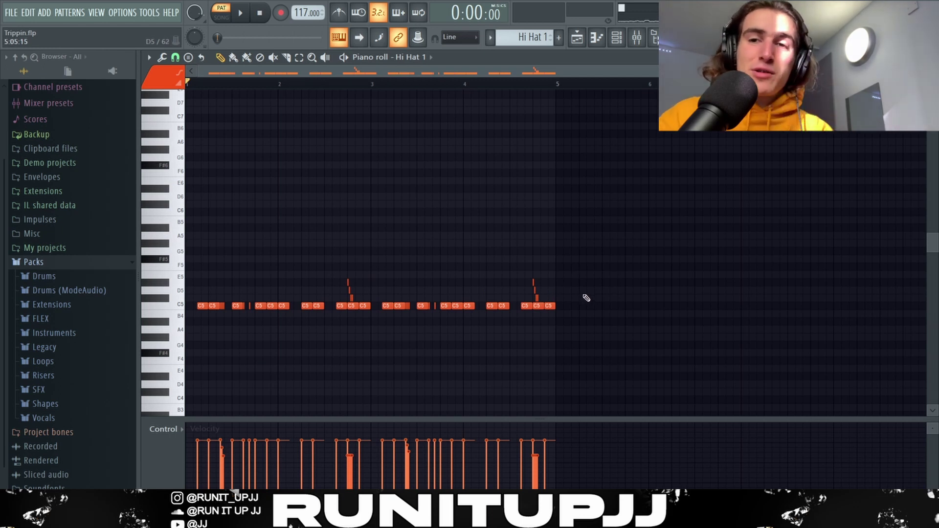
key("space")
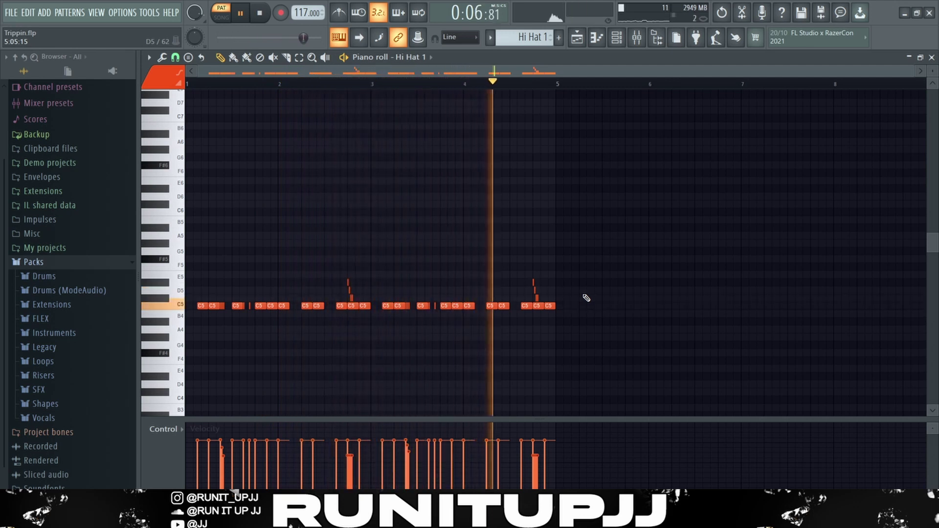
key("space")
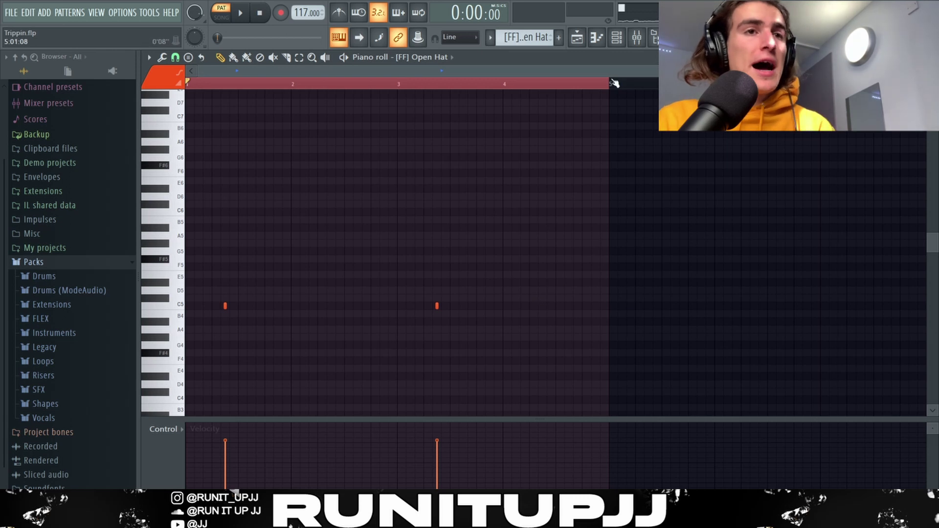
- Open the [FF] Open Hat sampler settings, clear the sample's quick fade out, and set it to 38%
left_click(616, 37)
left_click(331, 274)
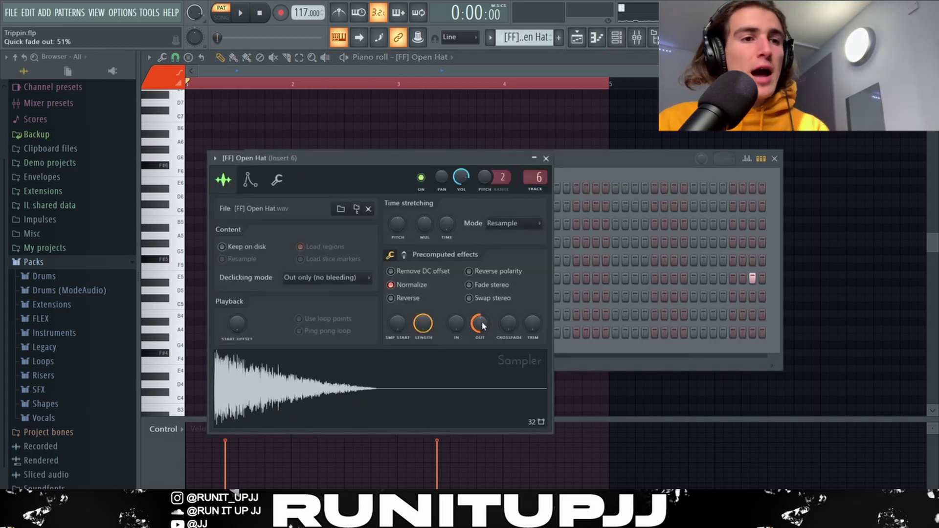
left_click_drag(482, 326, 482, 362)
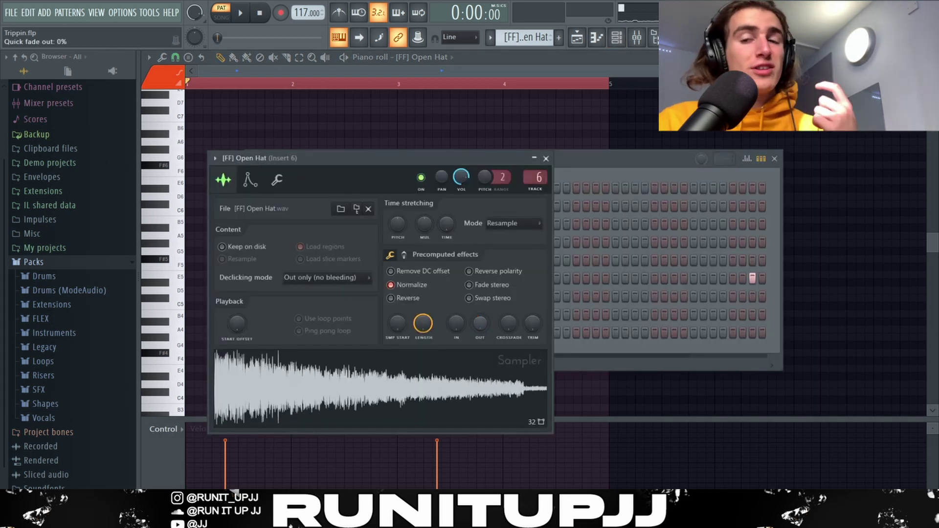
left_click_drag(479, 327, 479, 300)
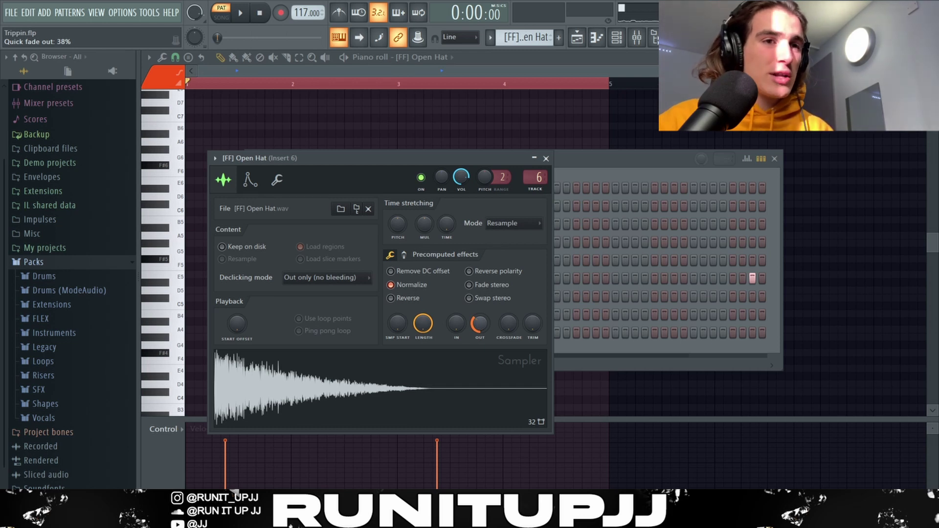
- Audition the open hat sample with and without its quick fade out, and undo the fade removal
key("space")
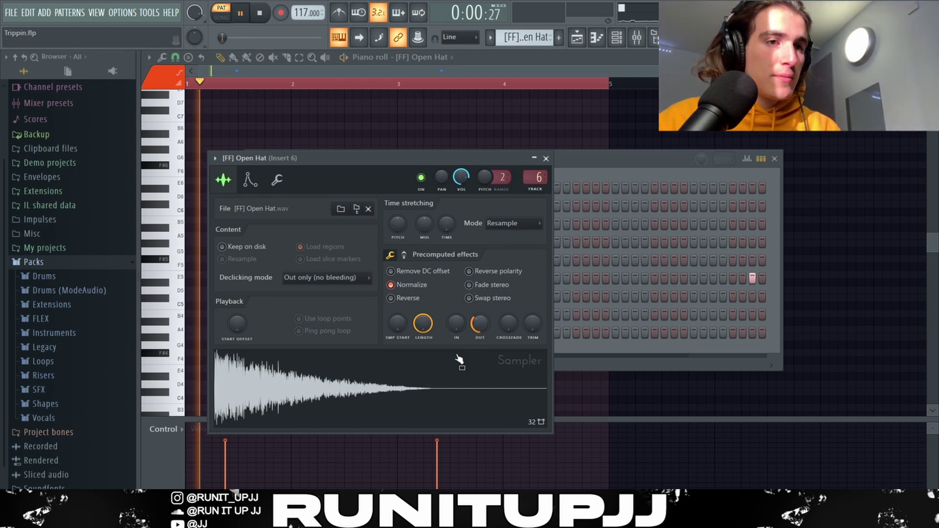
key("space")
left_click(424, 377)
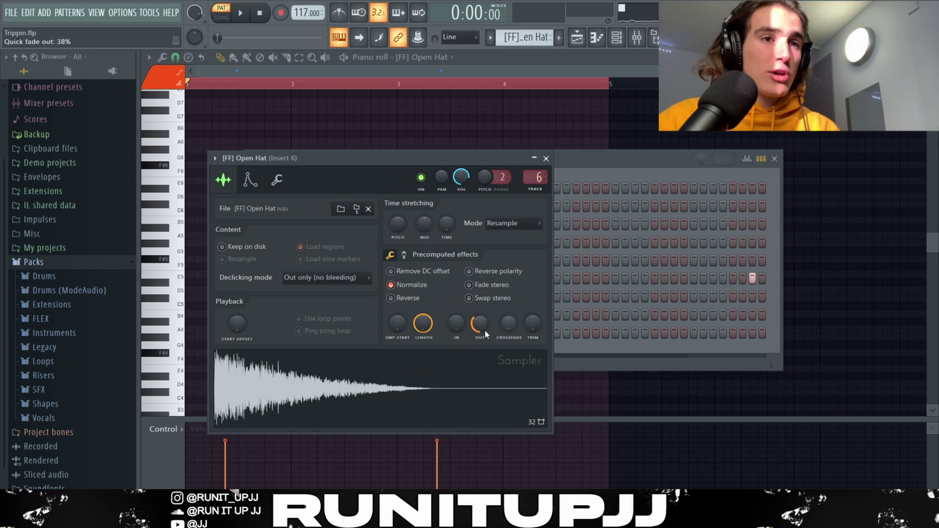
left_click_drag(486, 334, 486, 361)
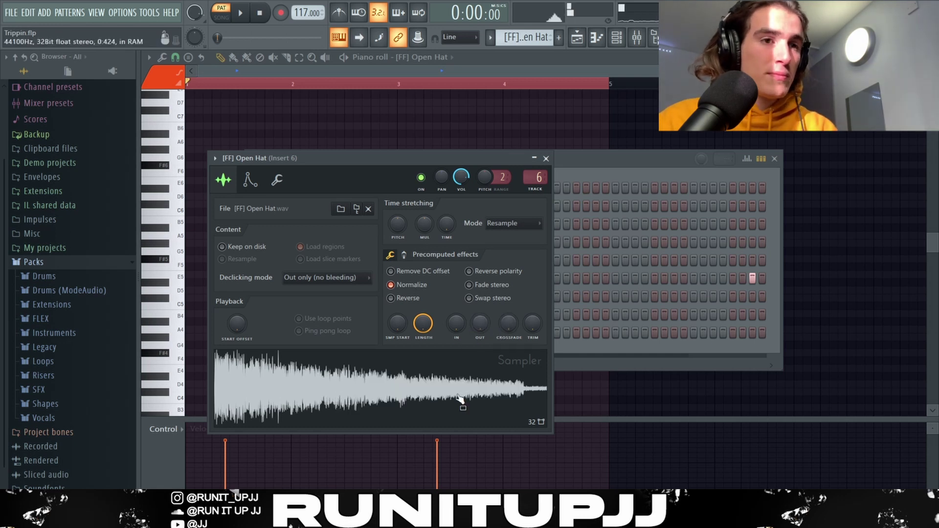
key("ctrl+z")
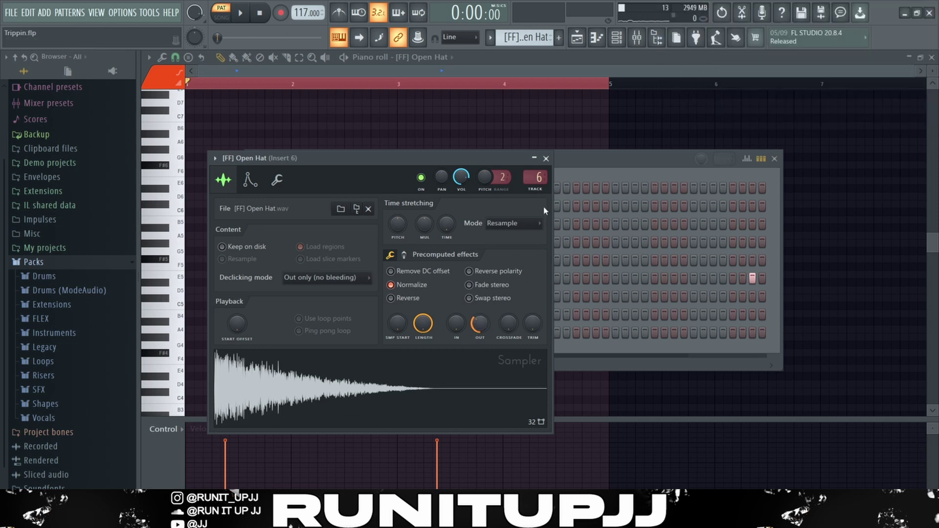
- Close the Open Hat sampler and the channel rack, and play back the open hat pattern
left_click(546, 159)
left_click(774, 158)
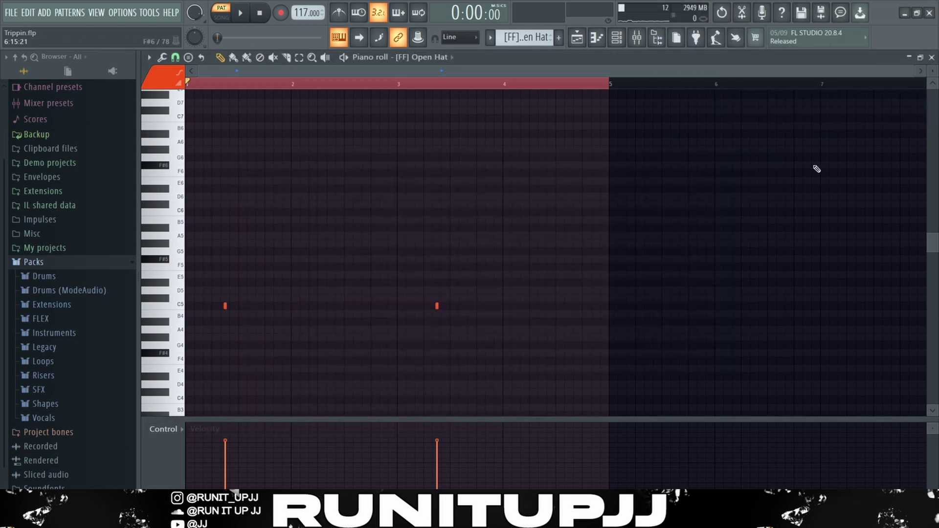
key("space")
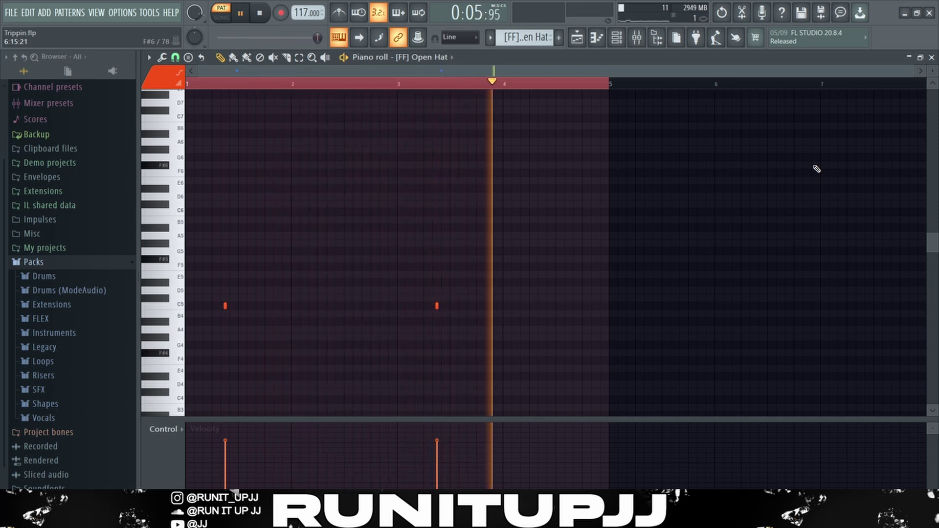
key("space")
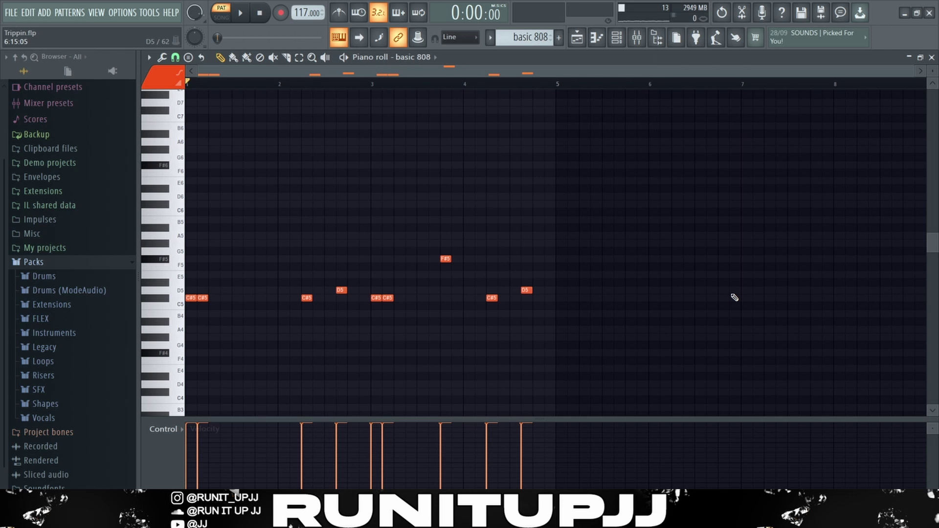
- Play back the basic 808 pattern, and inspect and close the Fruity Parametric EQ 2 on mixer Insert 7
key("space")
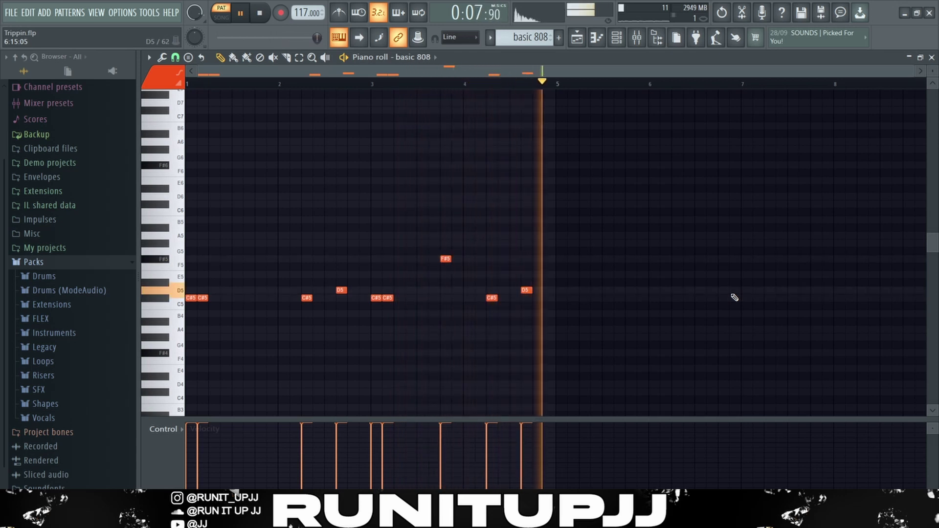
key("space")
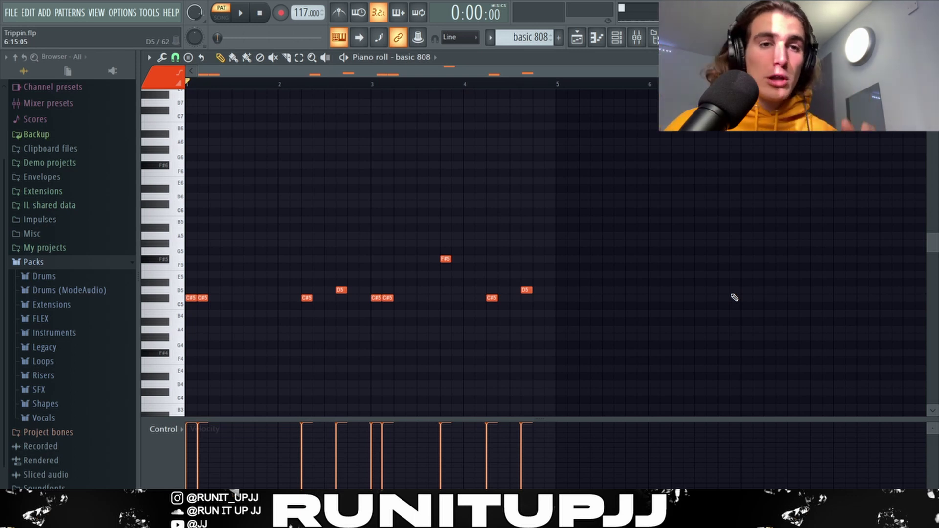
key("F9")
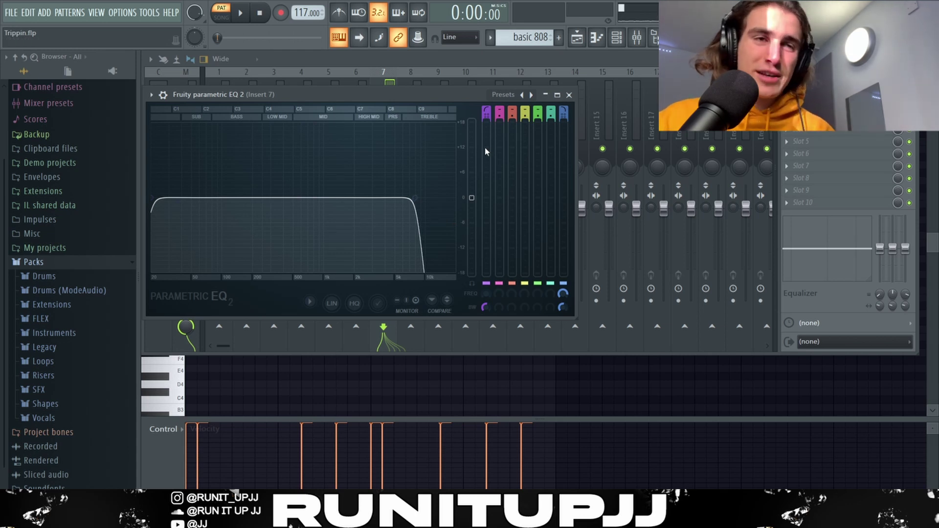
left_click(569, 94)
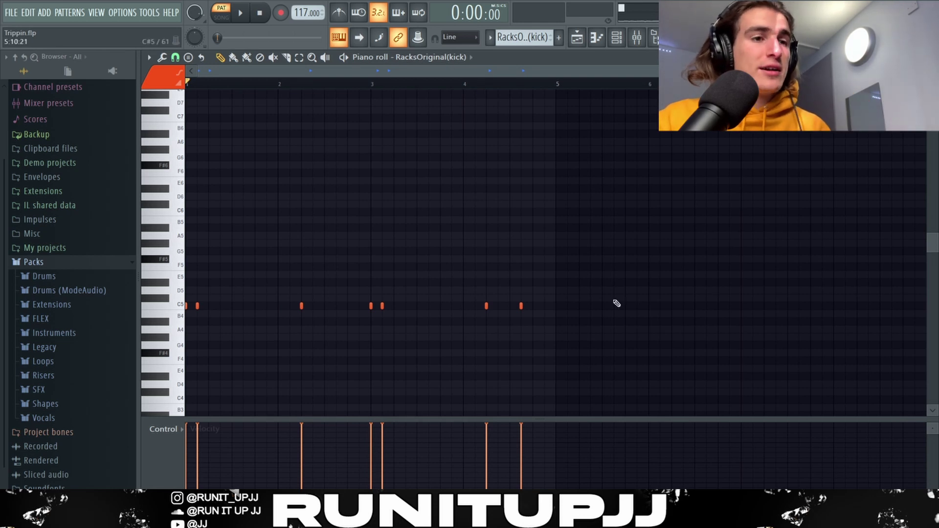
- Play back the RacksOriginal(kick) pattern and demonstrate the highest band's gain in the Fruity Parametric EQ 2 on Insert 8
left_click_drag(573, 296, 136, 323)
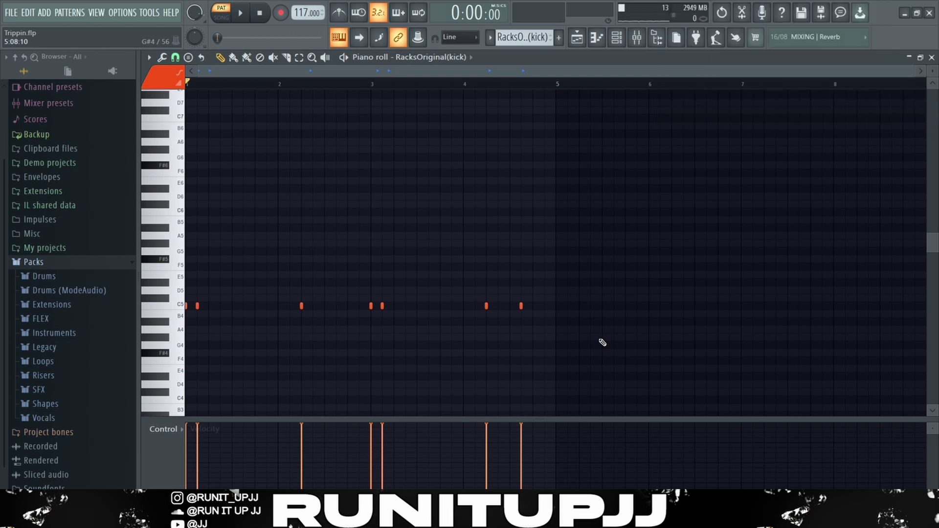
key("space")
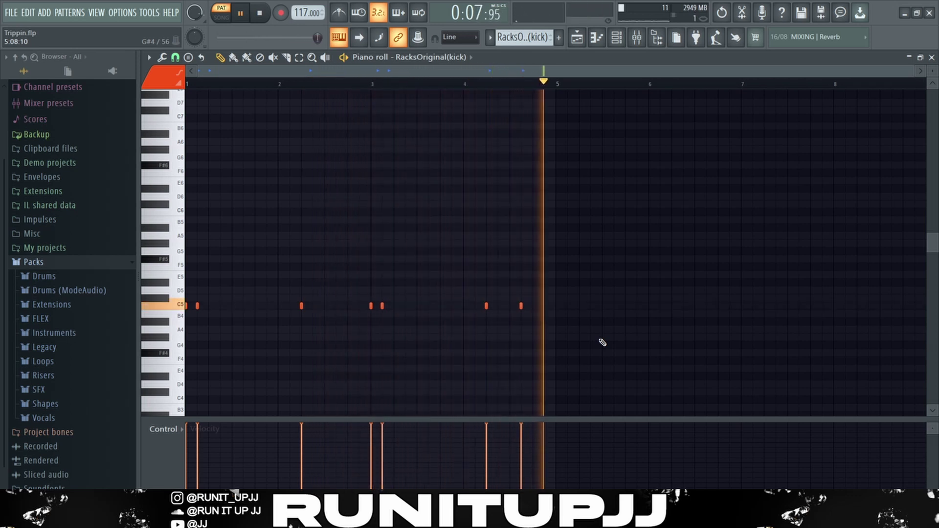
key("space")
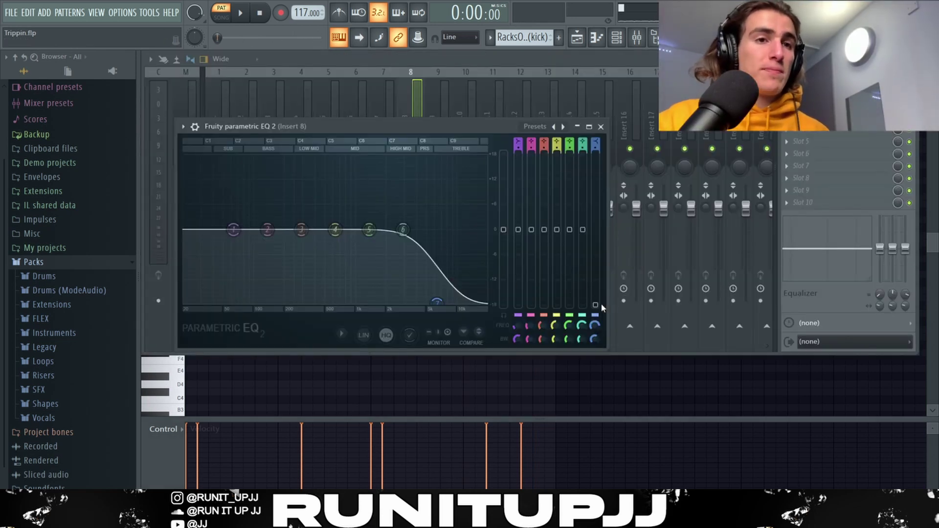
left_click_drag(601, 305, 601, 277)
left_click_drag(595, 230, 595, 304)
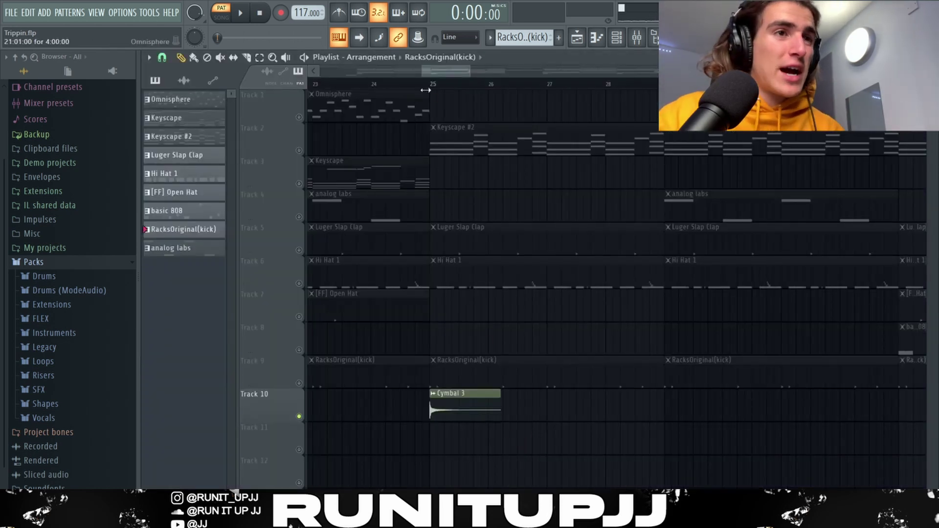
- Point out the Cymbal 3 hit at bar 25 and play the clap, hi-hat, 808 and kick tracks together from bar 9
left_click(429, 87)
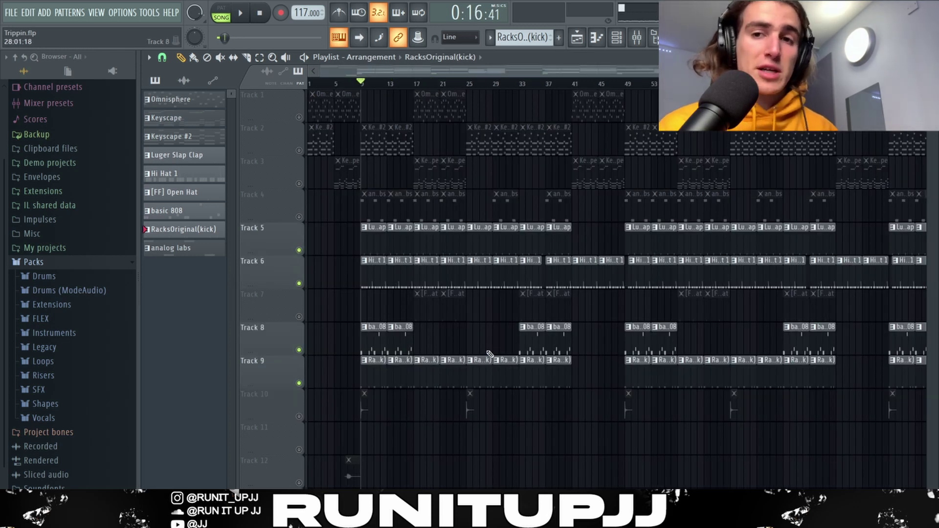
key("space")
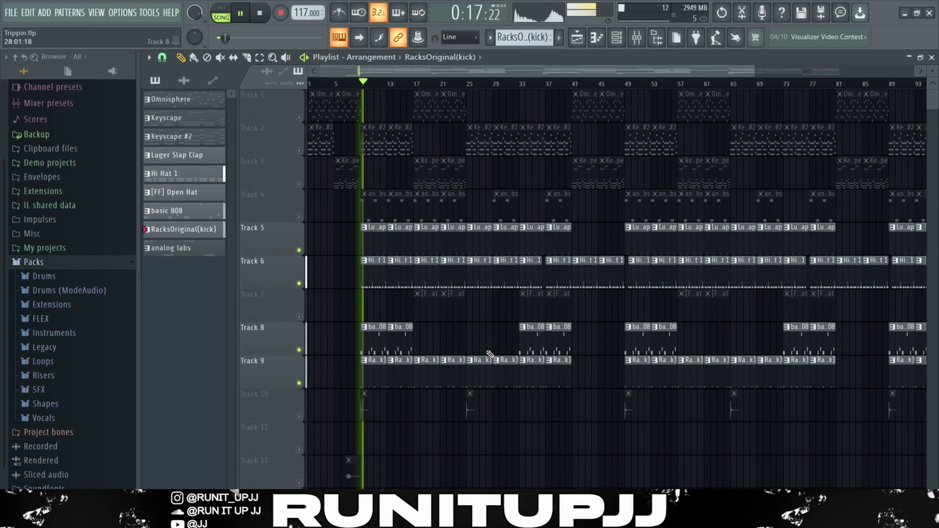